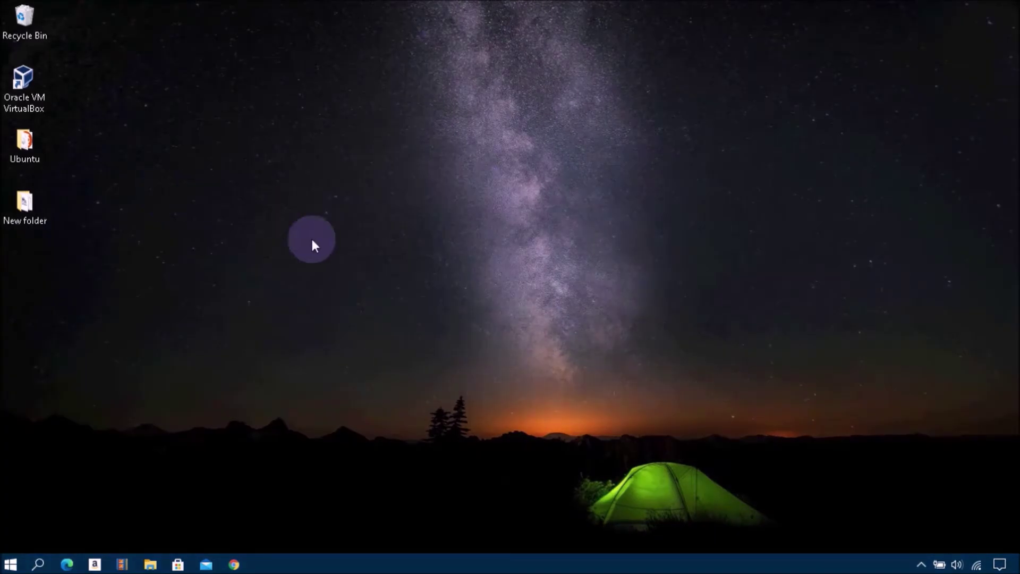
Step: Launch Microsoft Edge from the taskbar
{"action": "left_click", "coordinate": [68, 563]}
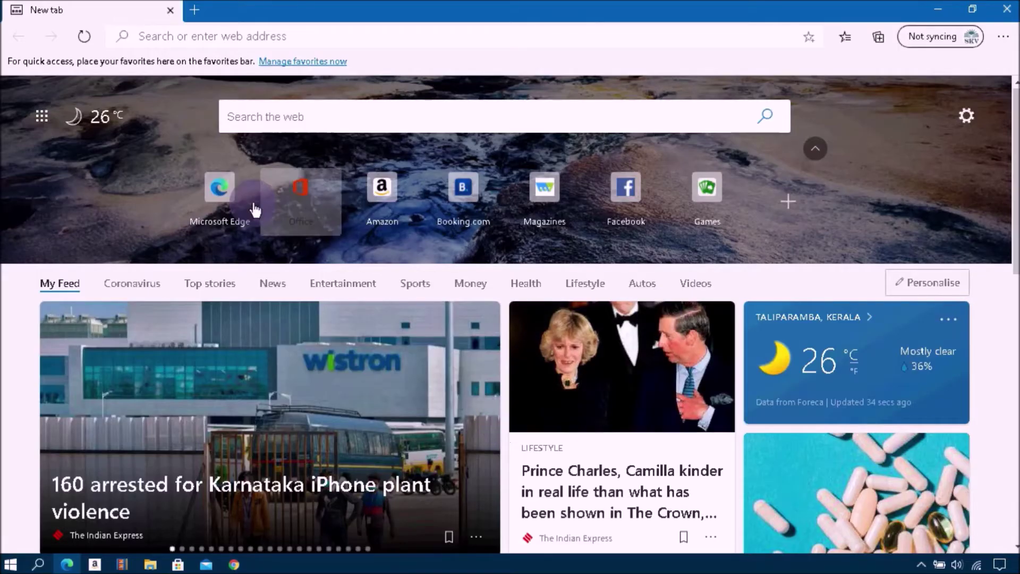
Step: Open the About Microsoft Edge page to check version 87.0.664.55's update status
{"action": "left_click", "coordinate": [1008, 37]}
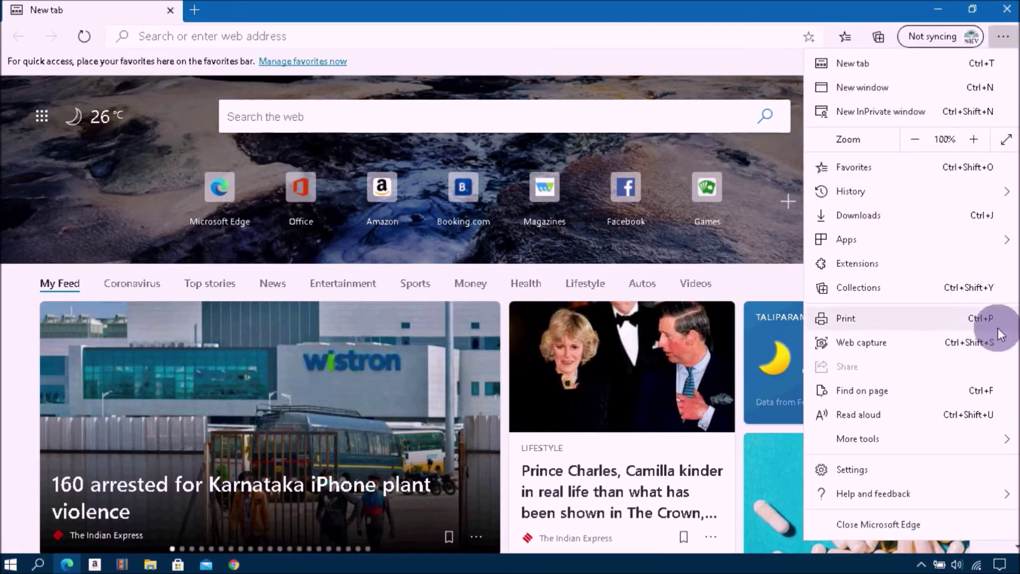
{"action": "mouse_move", "coordinate": [872, 493]}
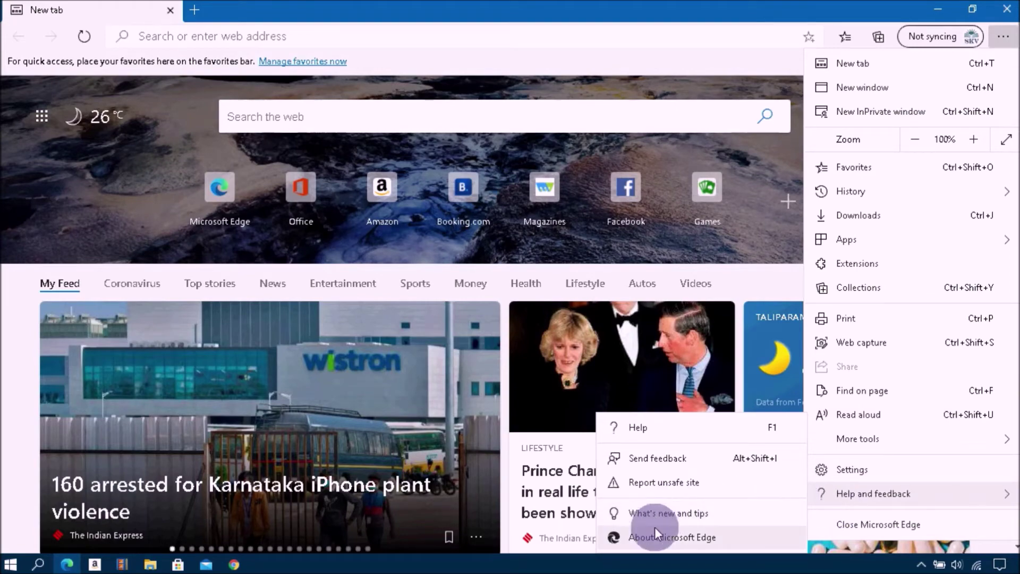
{"action": "left_click", "coordinate": [664, 537]}
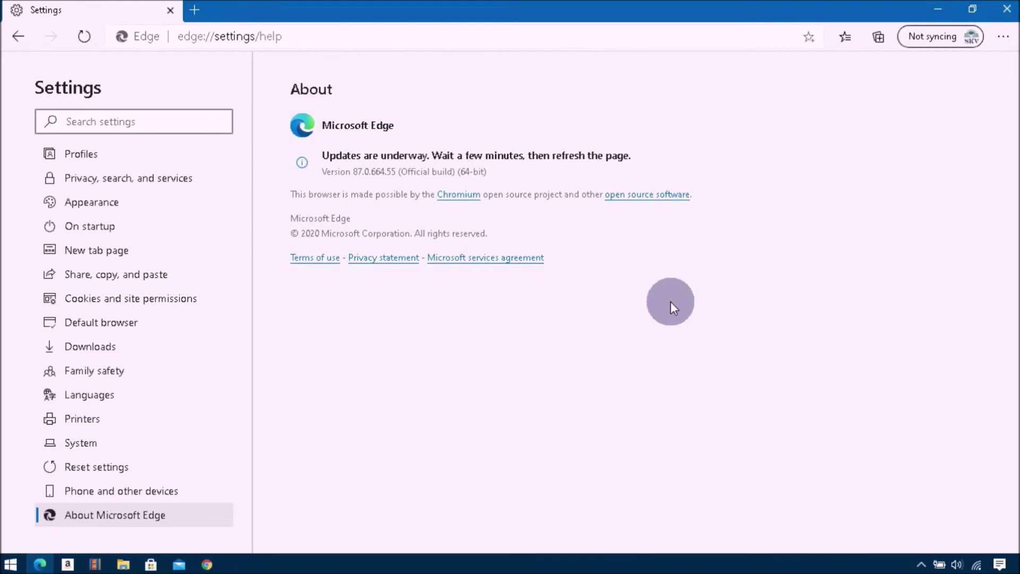
Step: Refresh the About page and restart Edge to finish updating to 87.0.664.57
{"action": "right_click", "coordinate": [664, 300]}
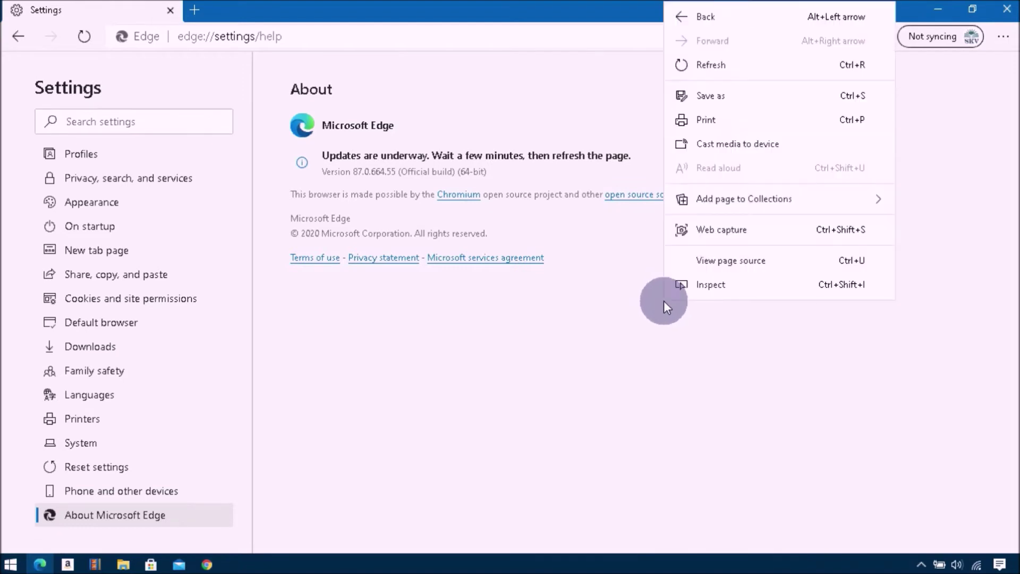
{"action": "left_click", "coordinate": [729, 67]}
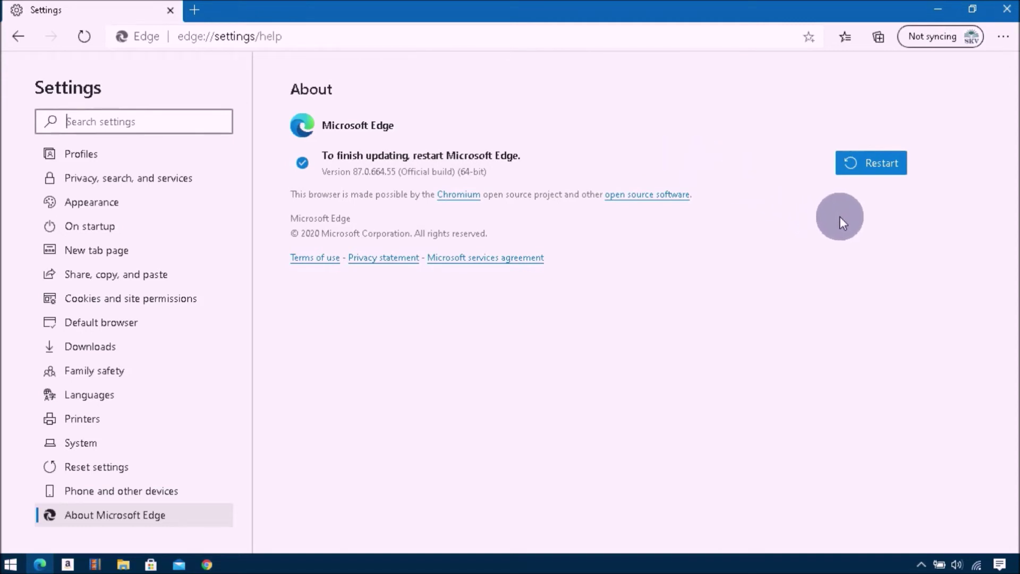
{"action": "left_click", "coordinate": [886, 171]}
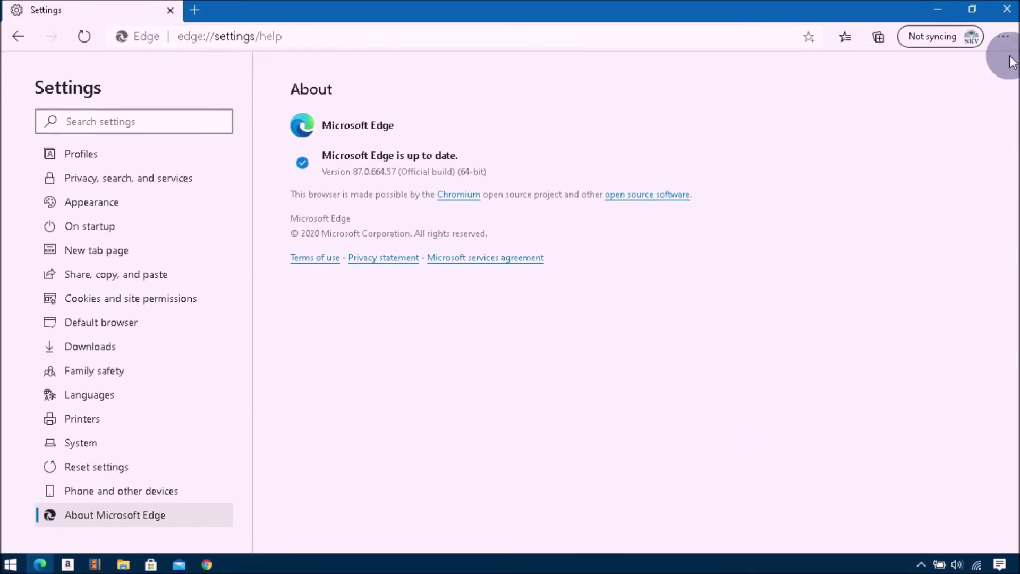
{"action": "left_click", "coordinate": [1003, 38]}
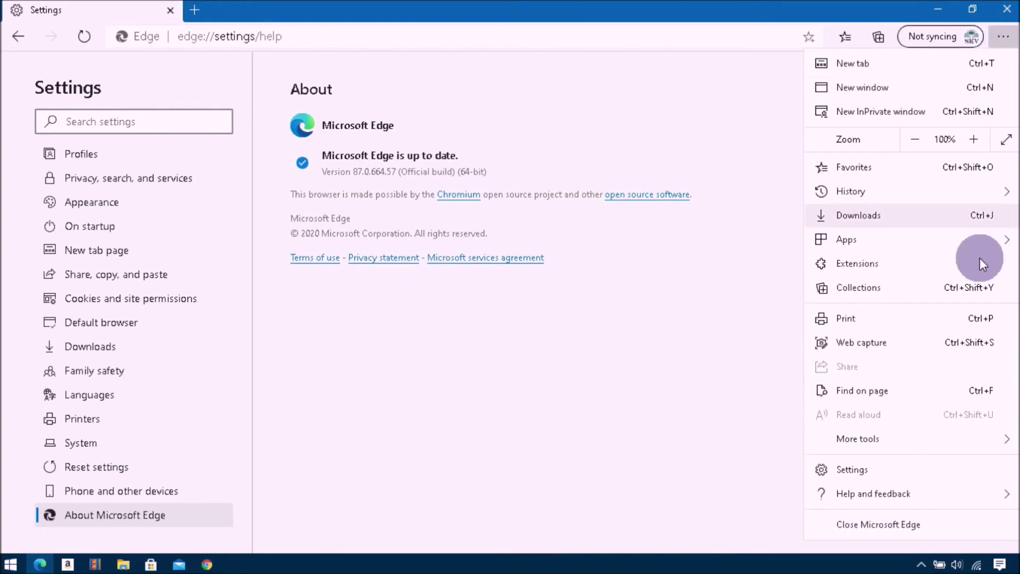
{"action": "mouse_move", "coordinate": [872, 493]}
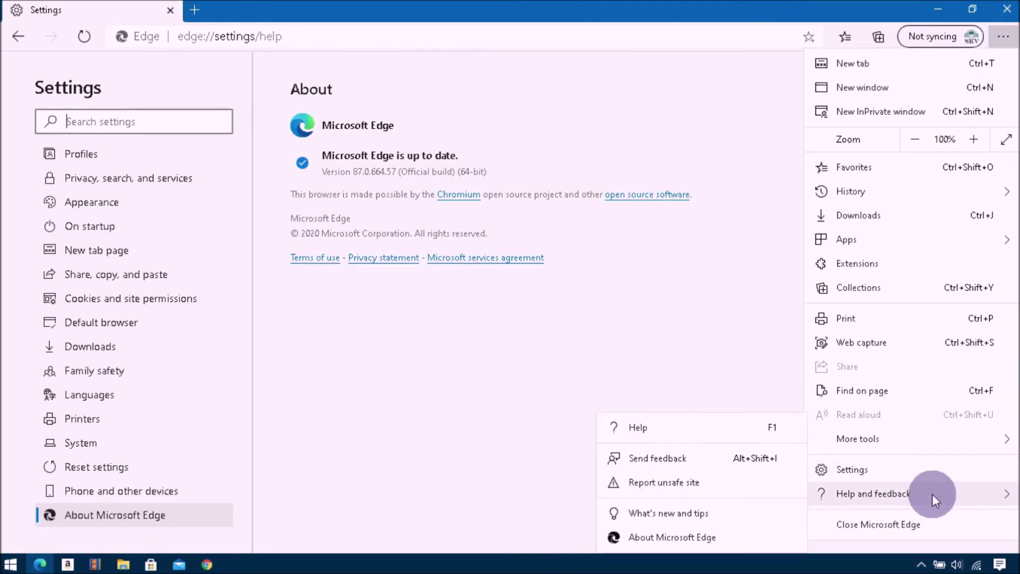
Step: Open the Microsoft Edge product page via What's new and tips and All Microsoft
{"action": "left_click", "coordinate": [665, 515]}
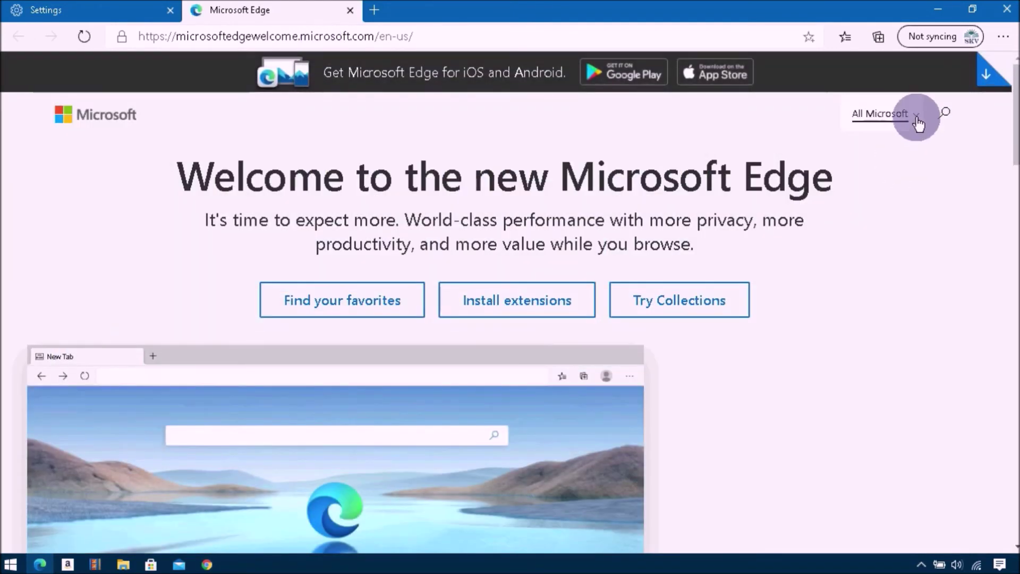
{"action": "left_click", "coordinate": [914, 118]}
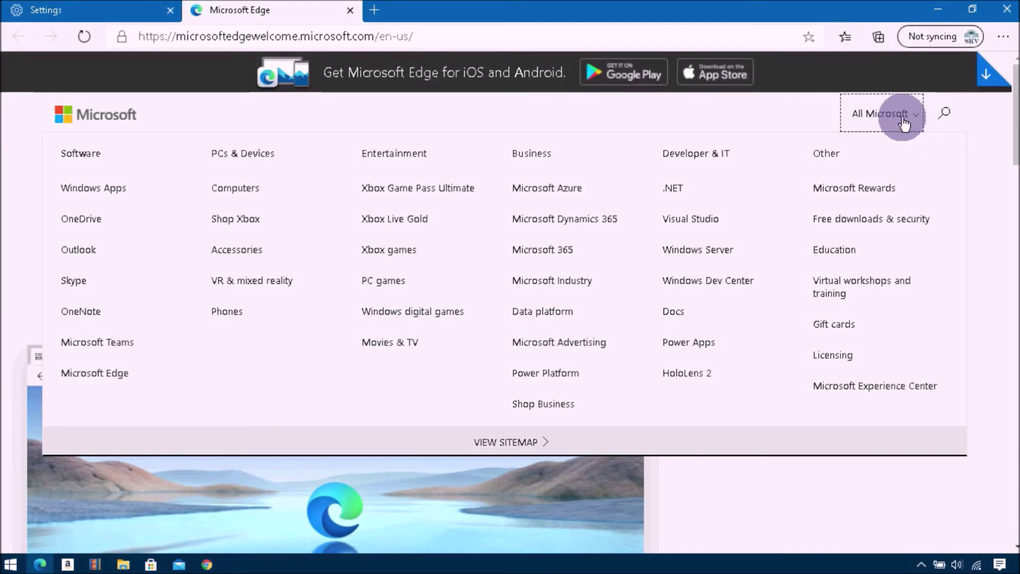
{"action": "left_click", "coordinate": [111, 374]}
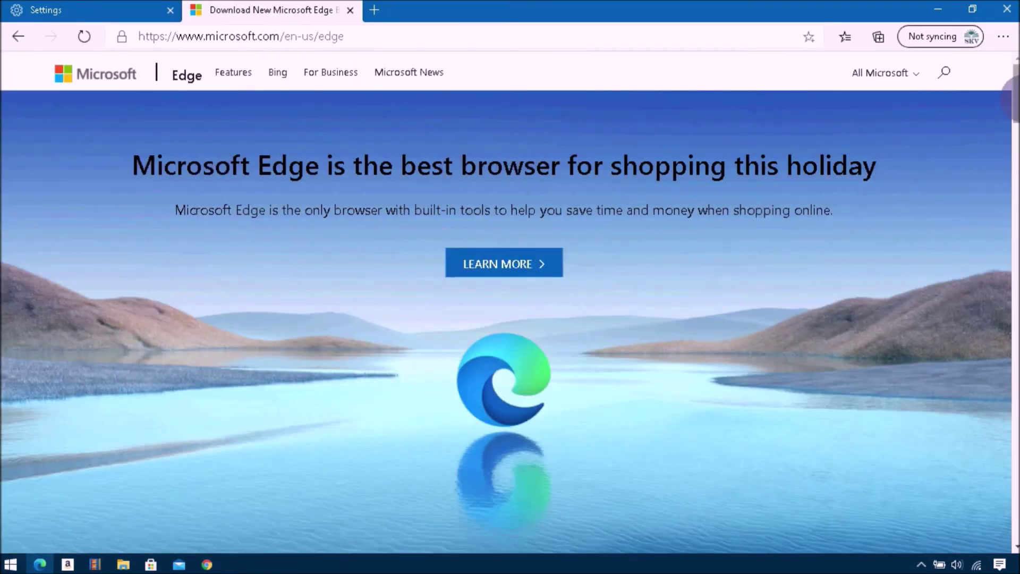
{"action": "mouse_move", "coordinate": [1009, 91]}
{"action": "left_mouse_down"}
{"action": "mouse_move", "coordinate": [1006, 154]}
{"action": "mouse_move", "coordinate": [972, 236]}
{"action": "left_mouse_up"}
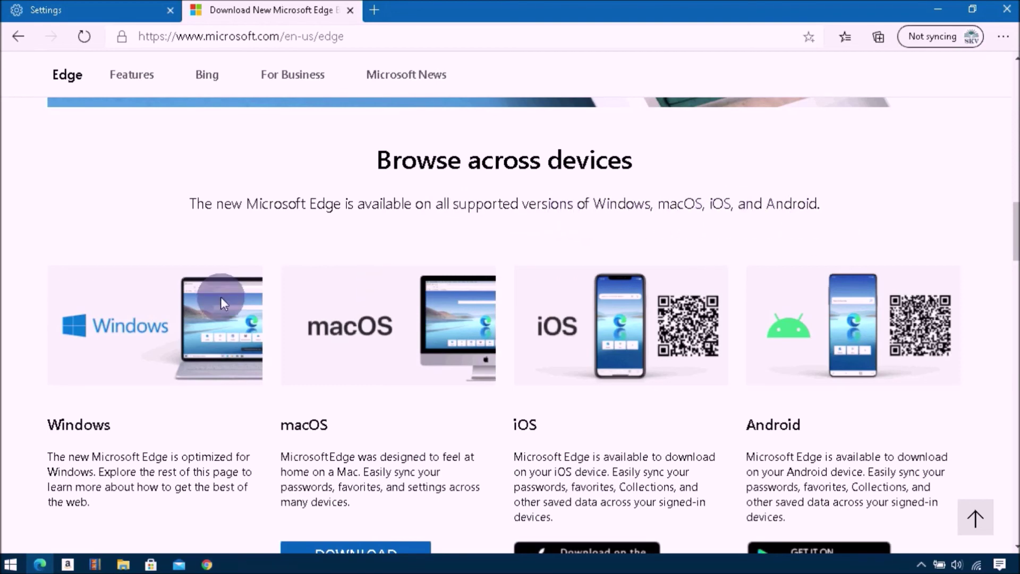
Step: Scroll down to the Browse across devices section with the macOS, App Store and Google Play downloads
{"action": "scroll", "coordinate": [245, 329], "scroll_direction": "down", "scroll_amount": 3}
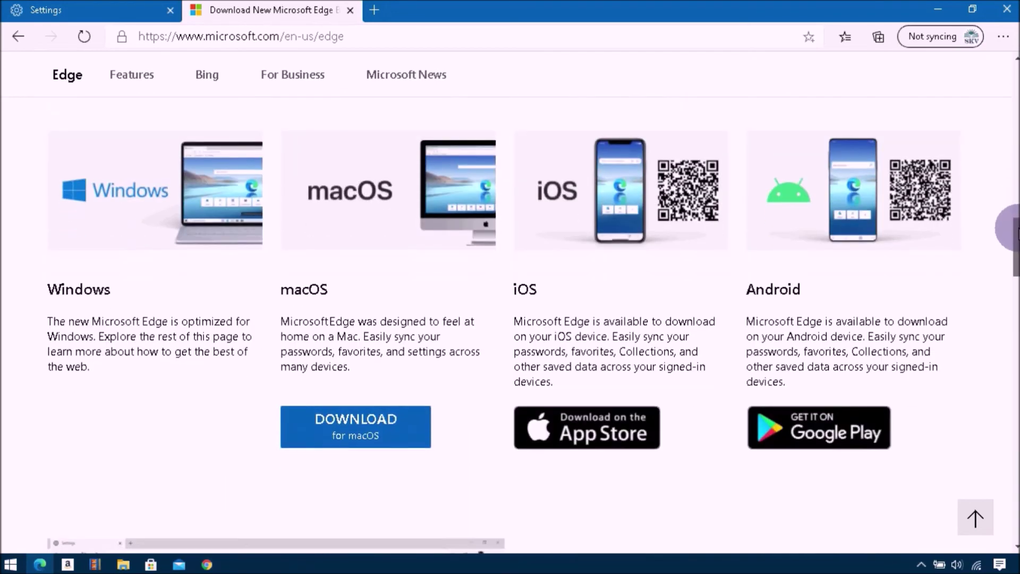